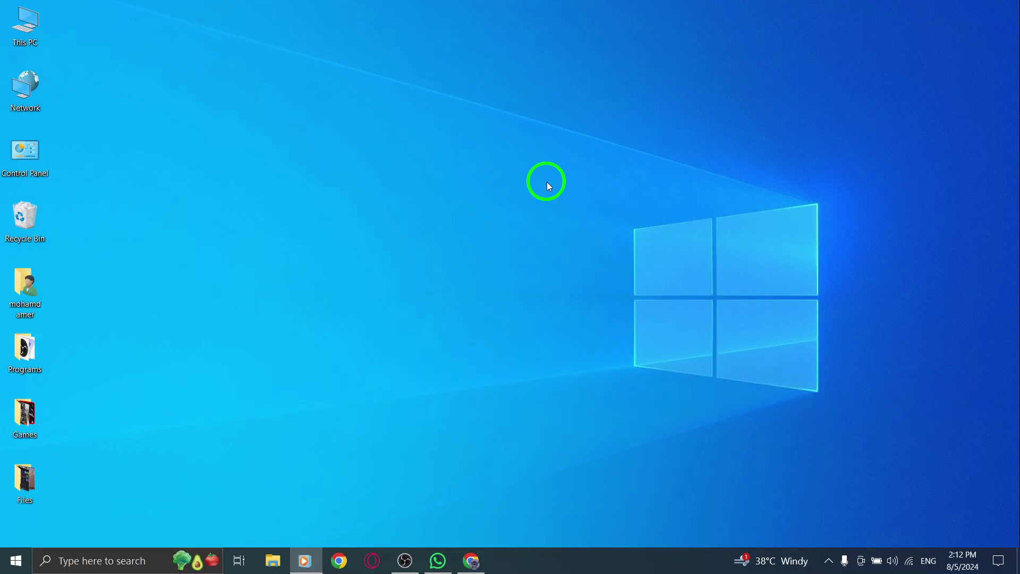
Step: Launch WhatsApp from the taskbar so the chat list appears
{"action": "left_click", "coordinate": [547, 186]}
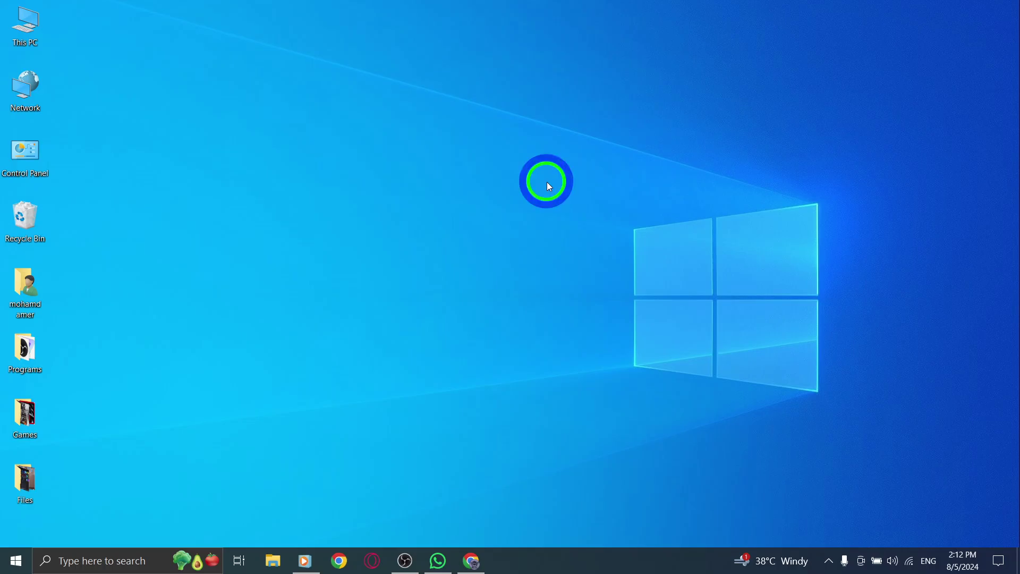
{"action": "left_click", "coordinate": [437, 561]}
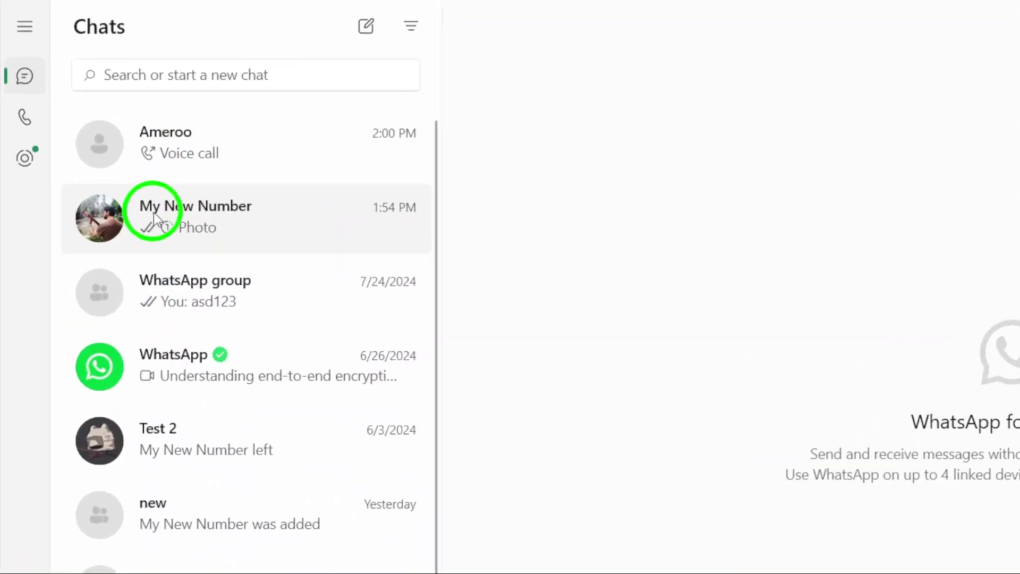
Step: Show the contact info panel for the My New Number chat
{"action": "left_click", "coordinate": [211, 205]}
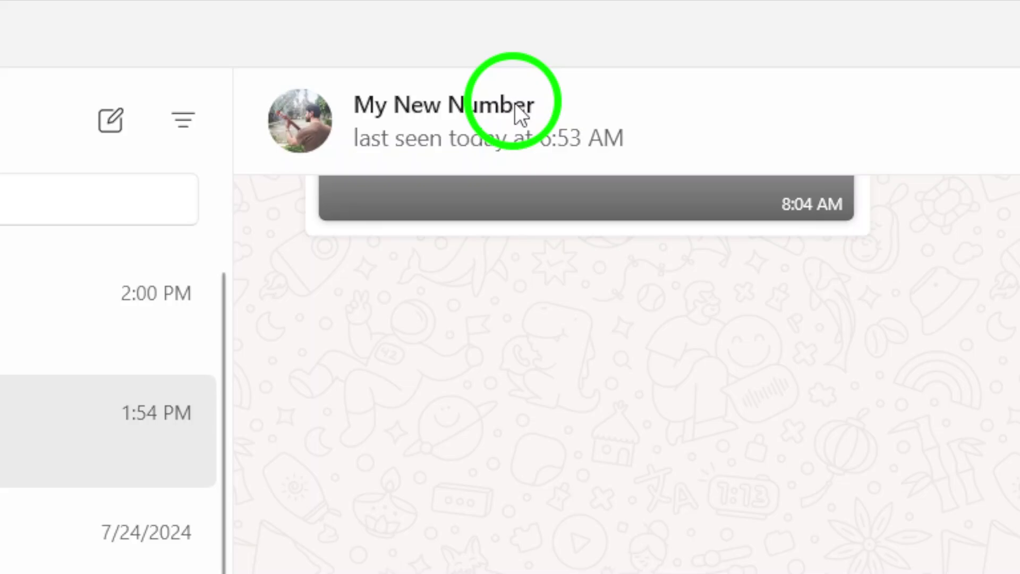
{"action": "left_click", "coordinate": [515, 103]}
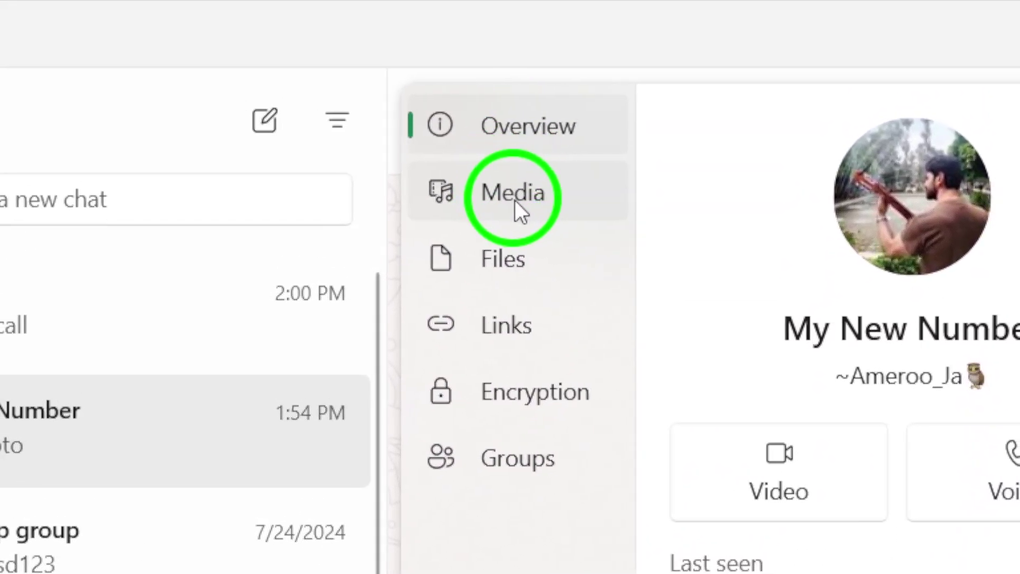
Step: View the Media tab (no media shown), then close the My New Number chat
{"action": "left_click", "coordinate": [514, 201]}
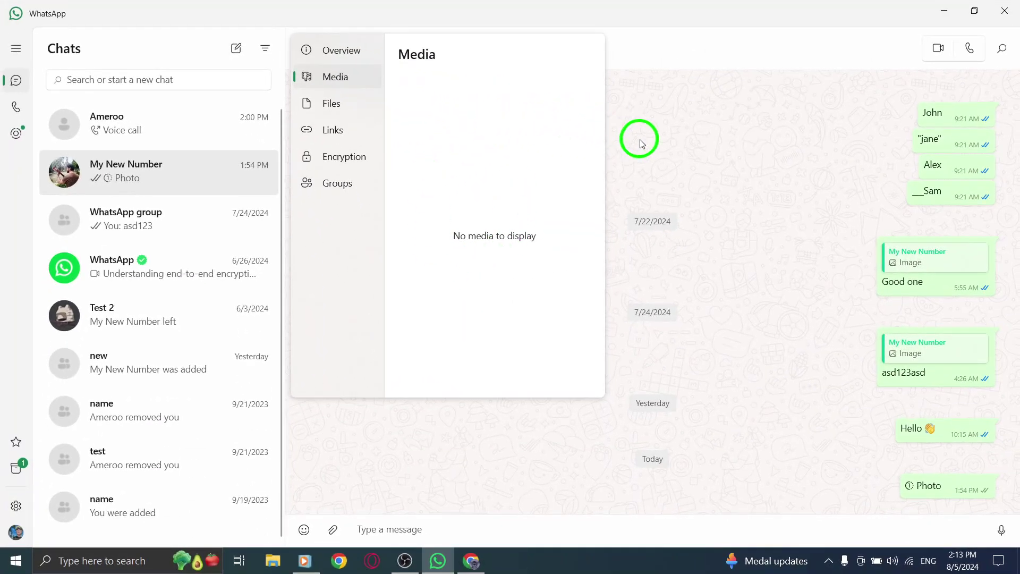
{"action": "left_click", "coordinate": [640, 143]}
{"action": "right_click", "coordinate": [642, 146]}
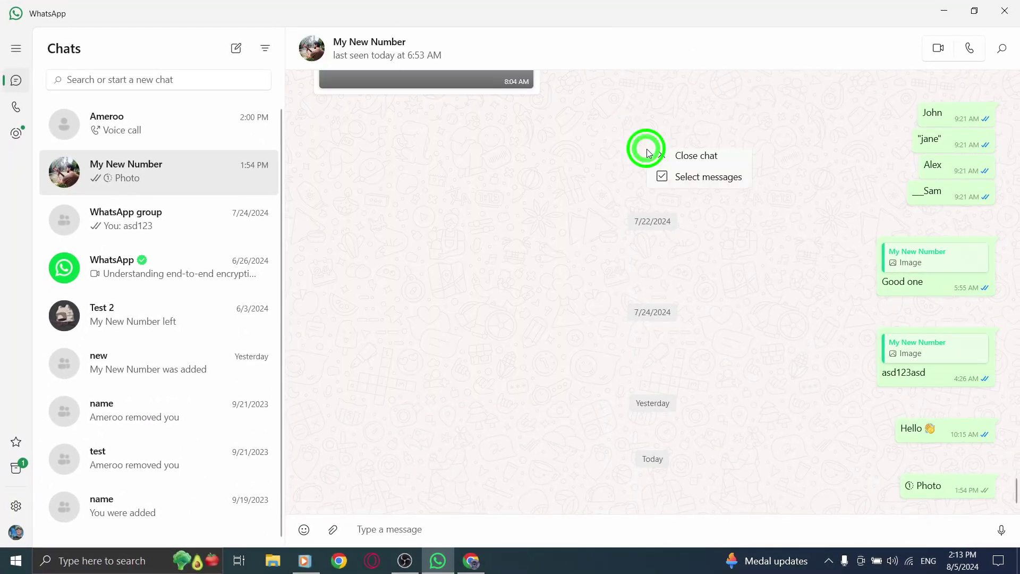
{"action": "left_click", "coordinate": [686, 157]}
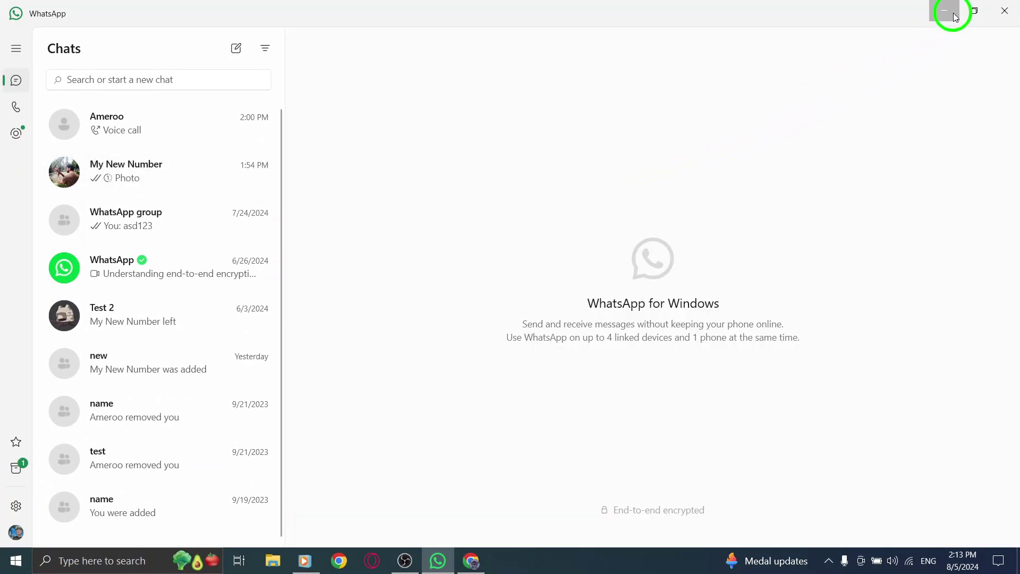
Step: Minimize WhatsApp to the taskbar, leaving only the desktop
{"action": "left_click", "coordinate": [944, 10]}
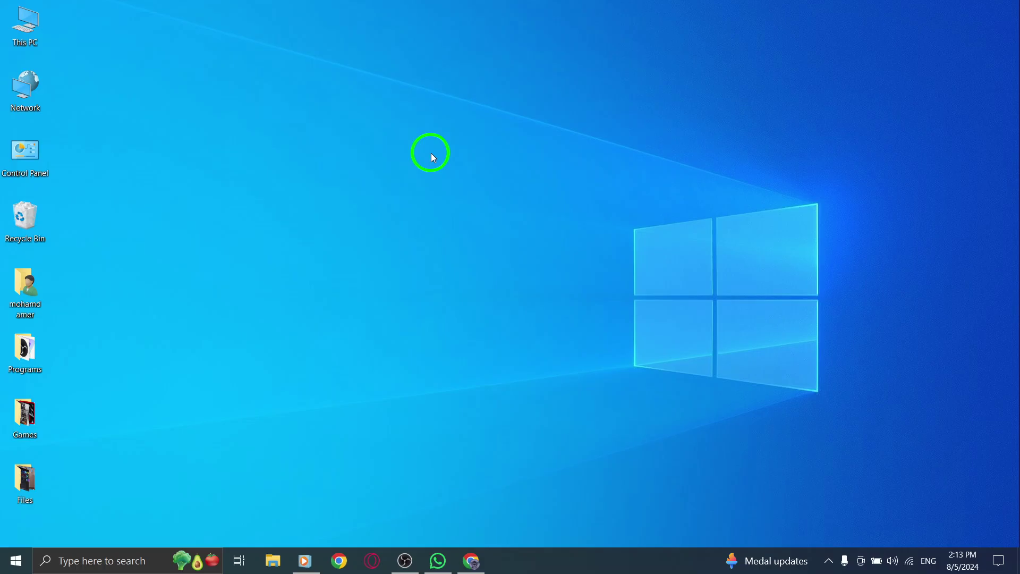